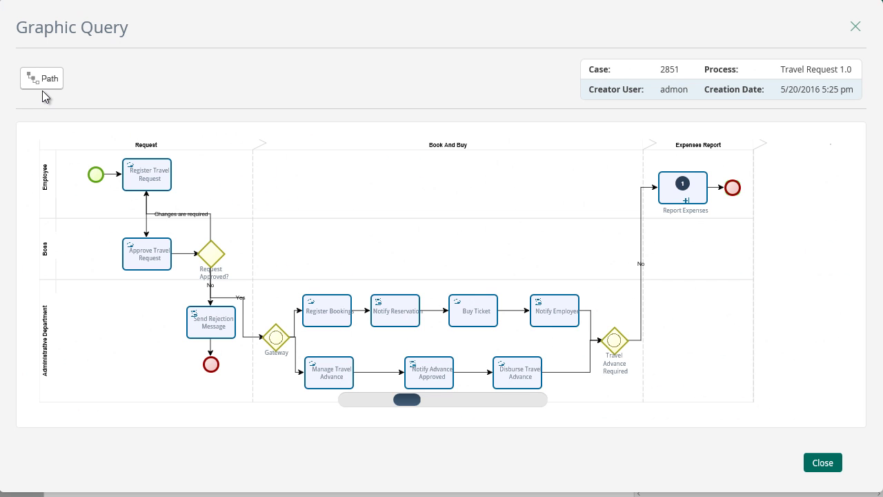
- Highlight the path followed by the travel request case on its process diagram
left_click(43, 86)
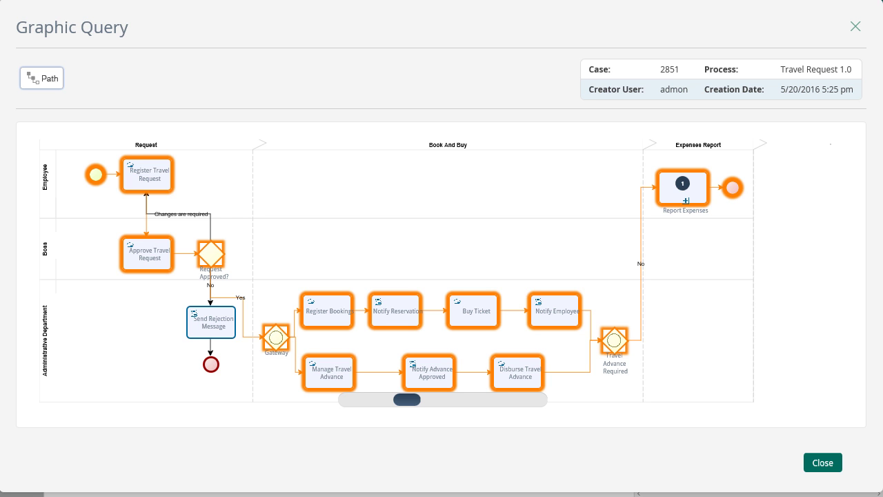
left_click(135, 81)
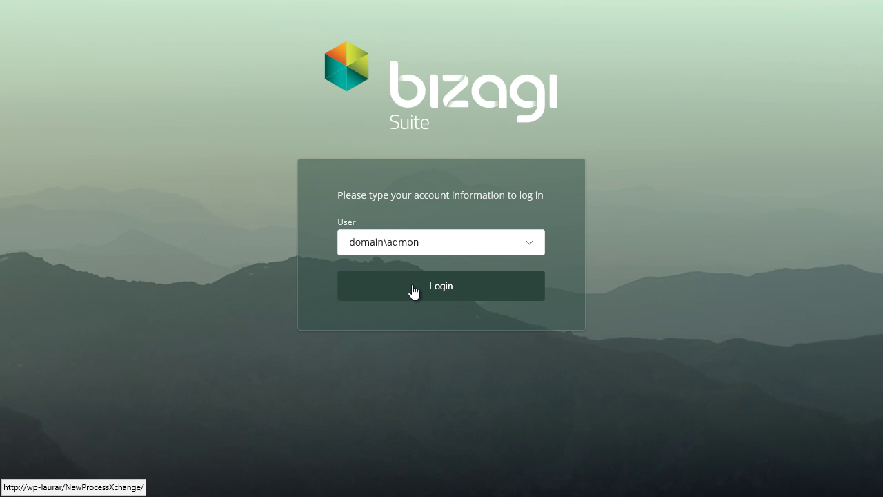
- Log in to the work portal and create a new Travel Request case
left_click(414, 292)
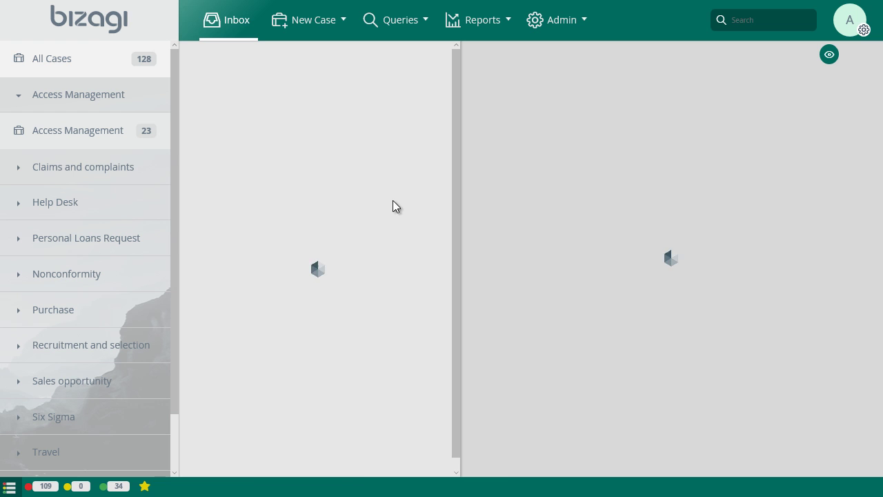
left_click(334, 35)
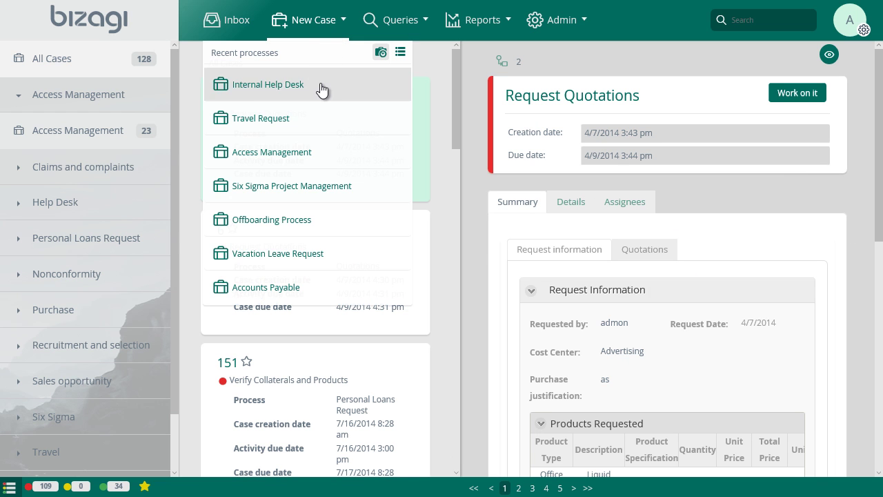
left_click(316, 118)
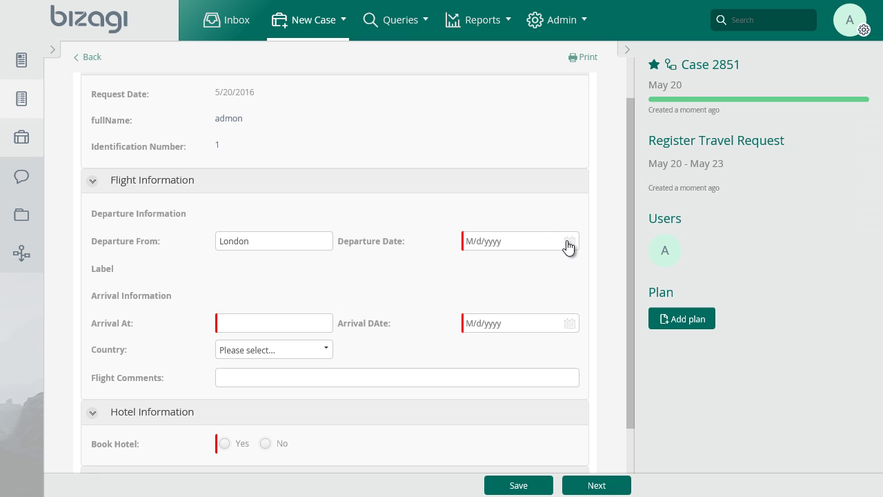
- Set the departure date to 5/20/2016, and enter NY as the arrival place with arrival date 5/20/2016
left_click(570, 241)
left_click(580, 337)
left_click(331, 323)
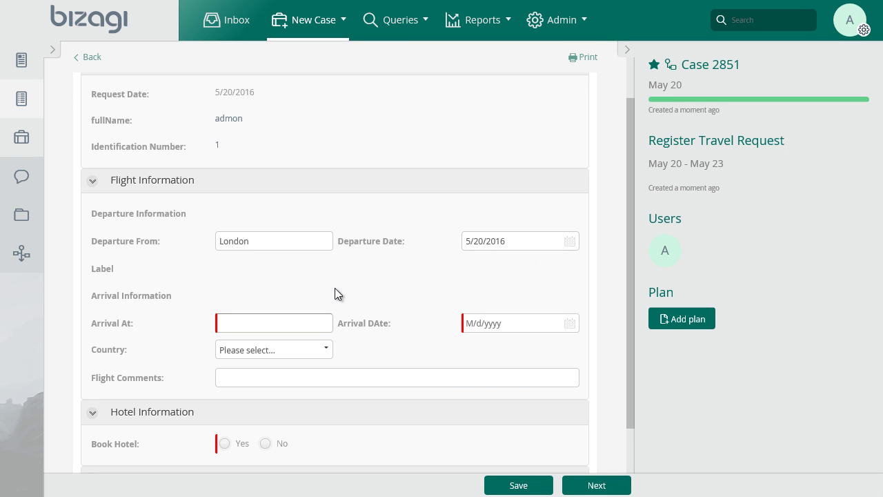
type("NY")
left_click(569, 323)
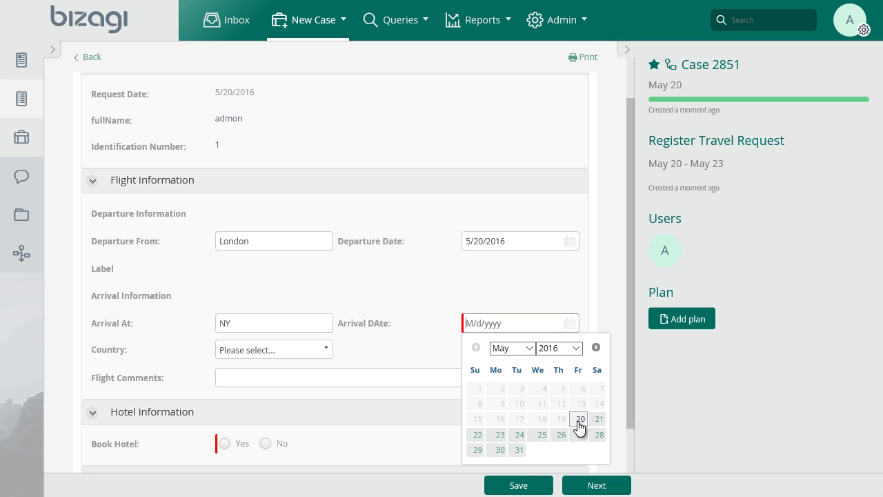
left_click(580, 422)
- Choose United States of America as the arrival country and enter "None" as the flight comments
left_click(315, 351)
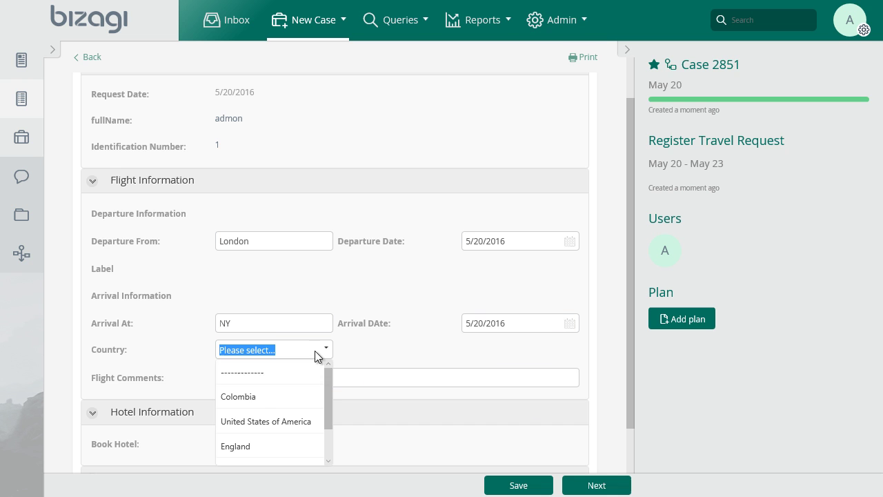
left_click(291, 417)
left_click(294, 375)
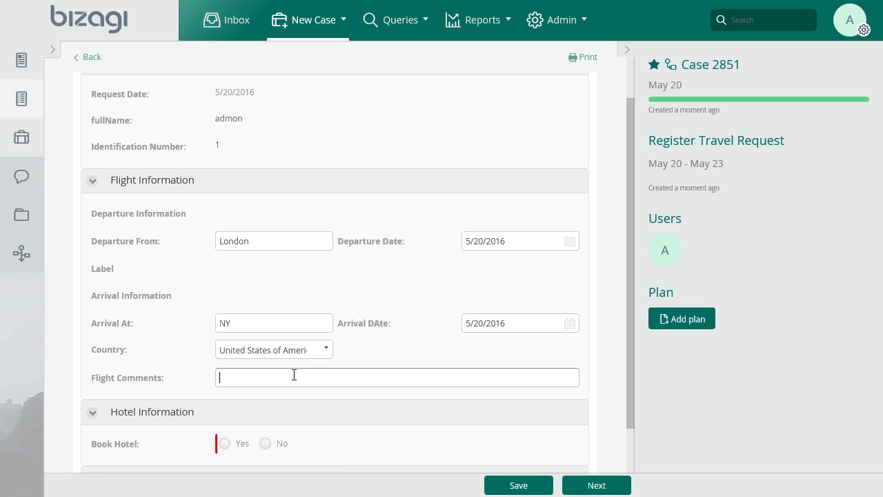
type("None")
left_click(391, 353)
- Request a hotel booking with the hotel comment "Near to the airport"
scroll(392, 354, "down", 2)
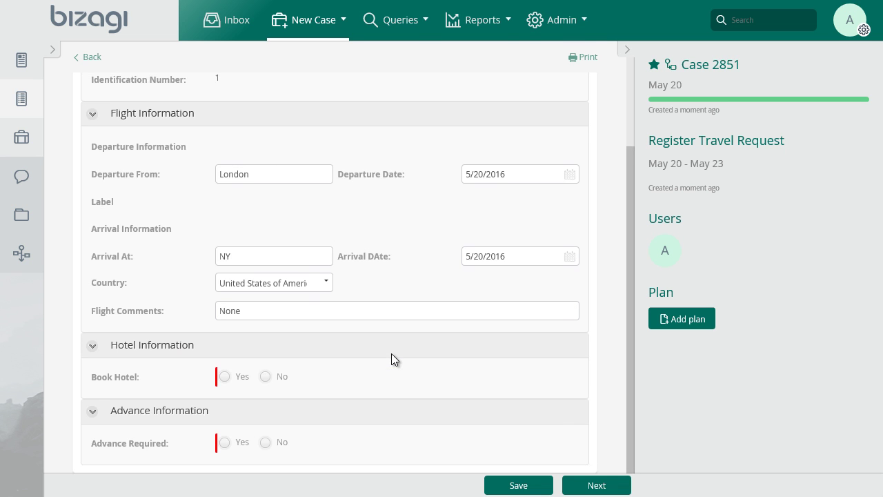
left_click(241, 361)
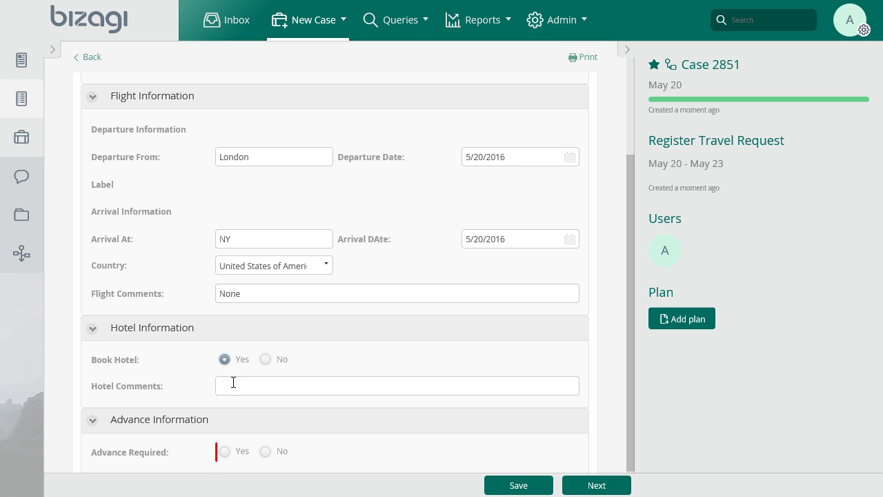
scroll(233, 384, "down", 1)
left_click(241, 360)
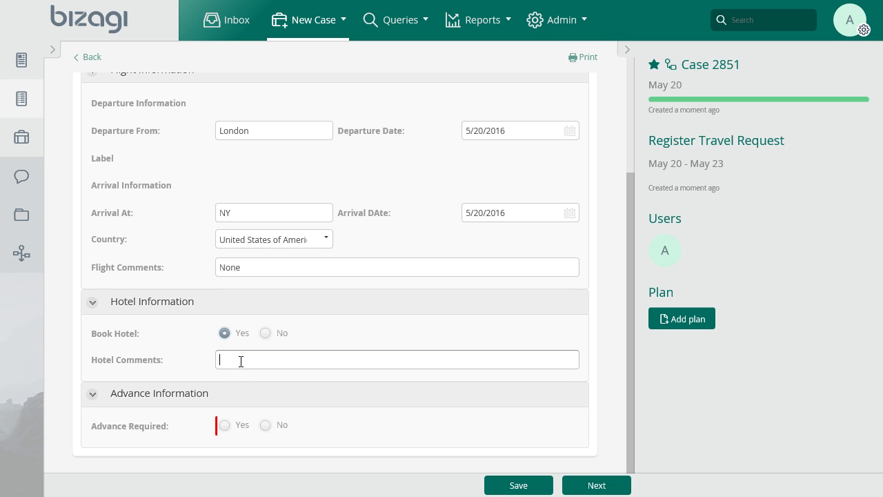
type("Near to the airport")
- Require an advance of $200.00 each for transportation, meals and others, and submit the travel request
left_click(224, 424)
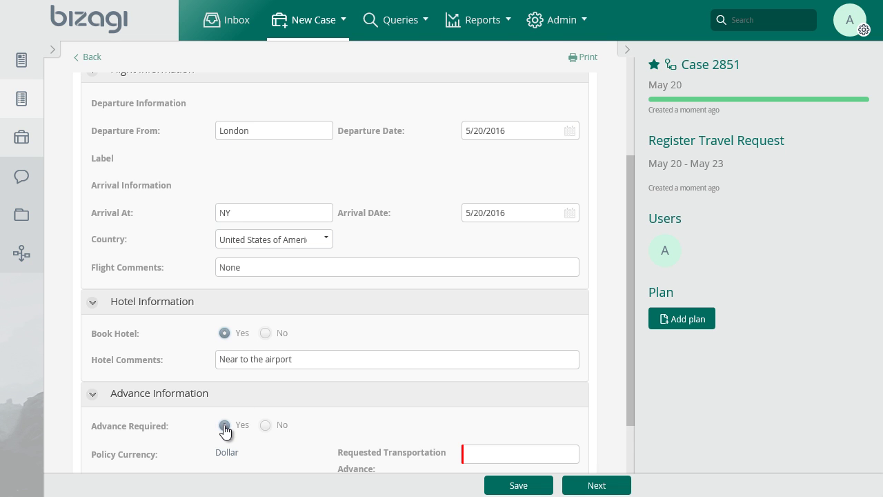
scroll(225, 429, "down", 1)
scroll(225, 429, "down", 1)
left_click(511, 352)
type("200")
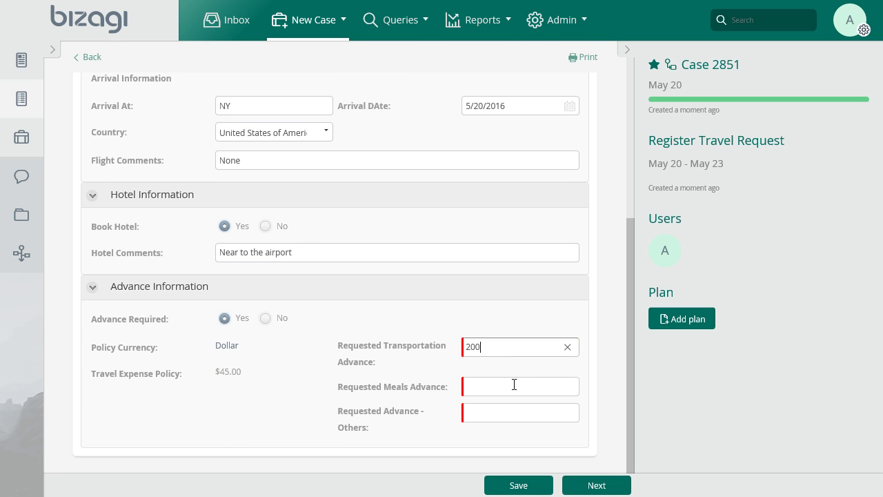
left_click(512, 385)
type("200")
left_click(501, 415)
type("2000")
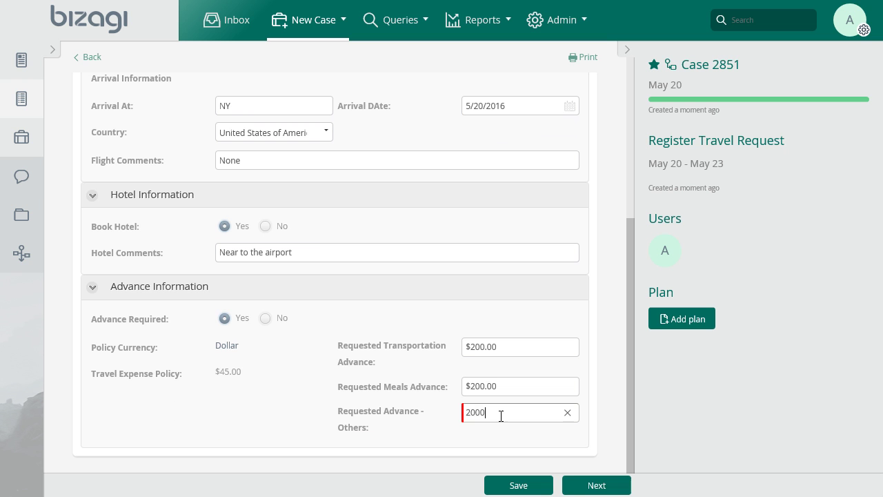
key("Tab")
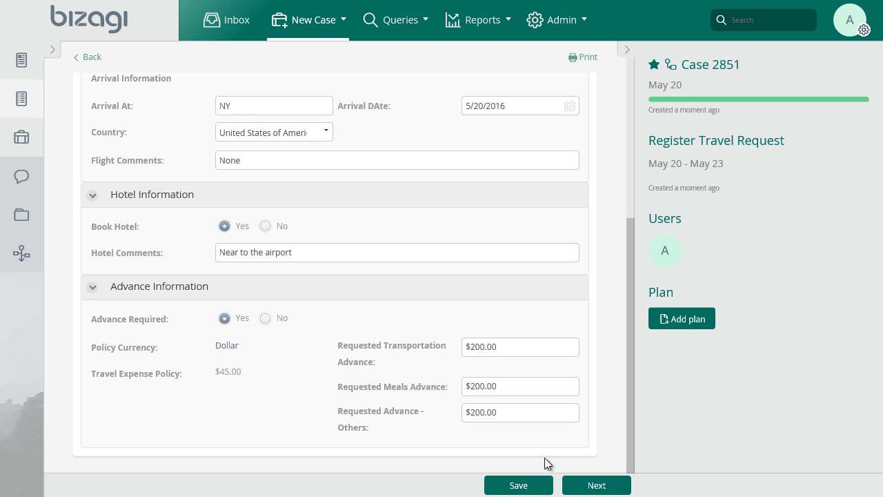
left_click(574, 486)
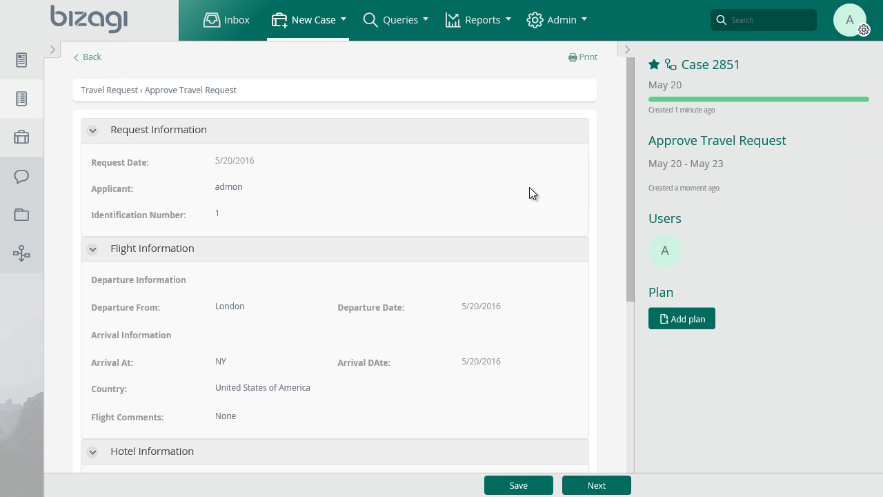
- Approve the travel request and open the Register Bookings activity
scroll(529, 187, "down", 5)
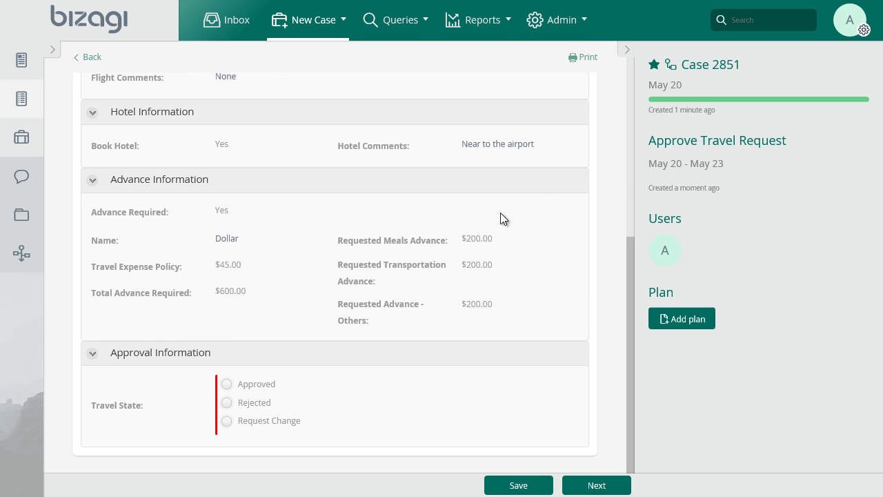
left_click(262, 387)
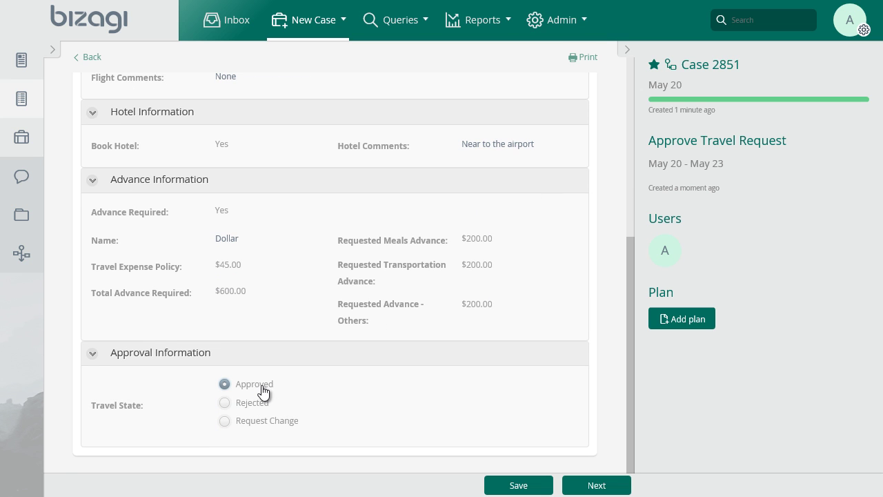
left_click(596, 485)
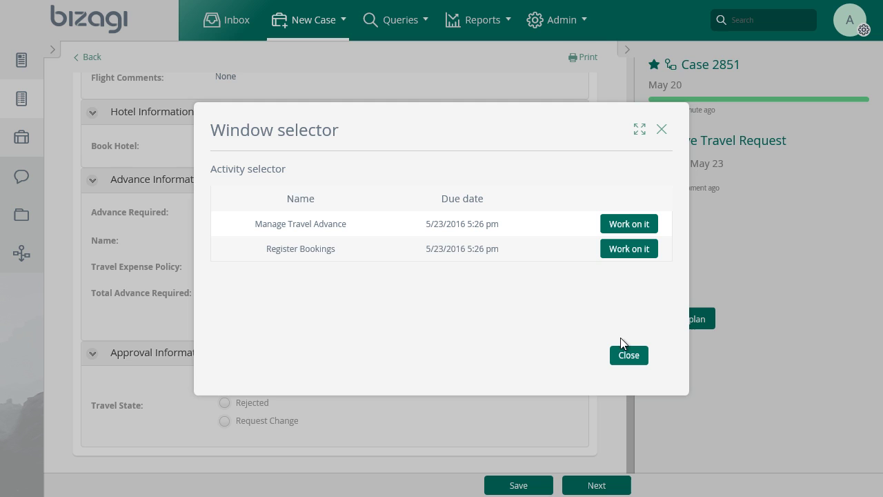
left_click(628, 248)
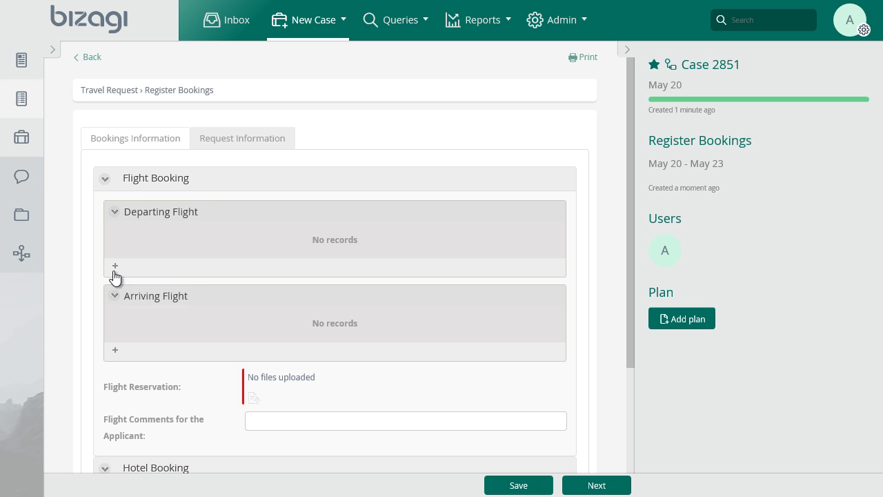
- Add an American Airlines departing flight with number FLI250, departing and arriving on 5/20/2016
left_click(114, 270)
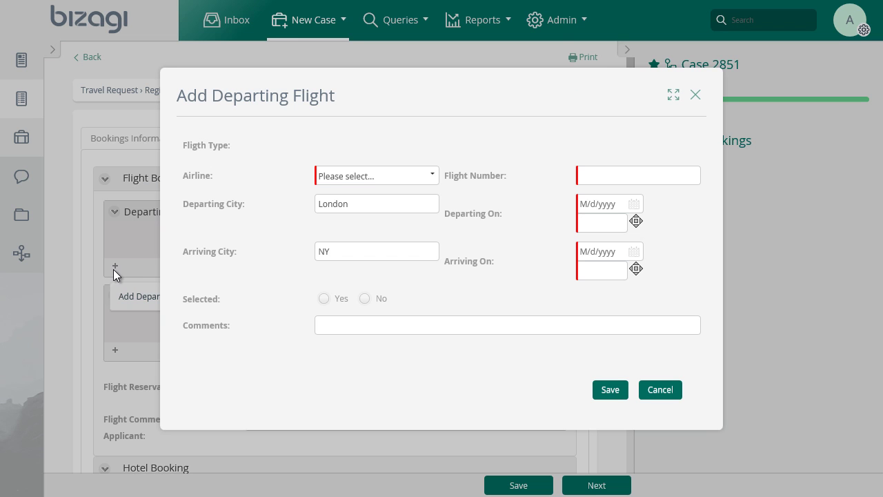
left_click(436, 176)
left_click(411, 221)
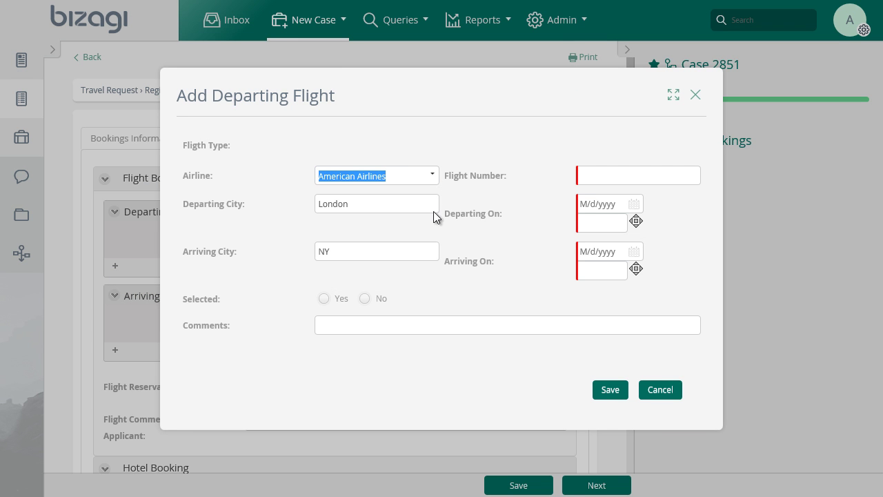
left_click(583, 178)
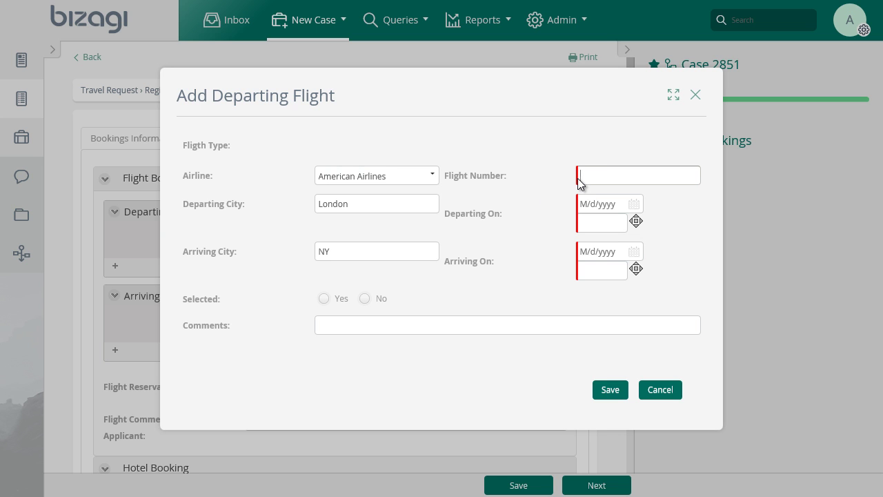
type("FLI250")
left_click(633, 205)
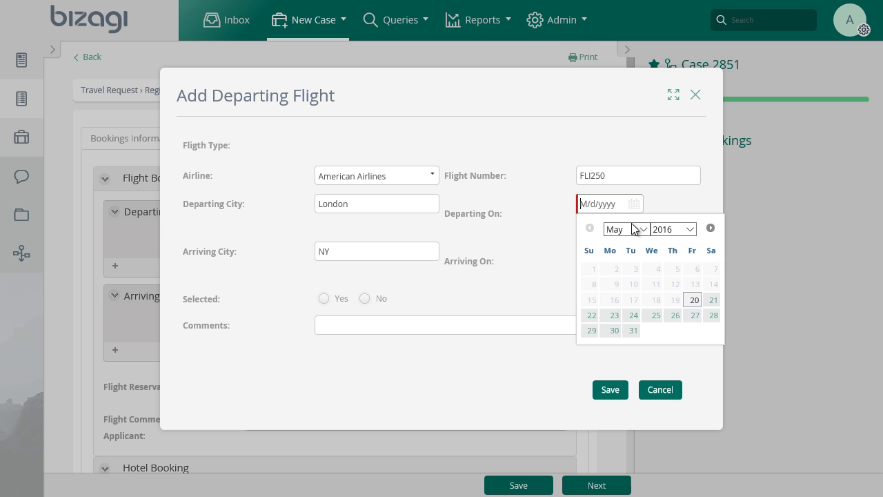
left_click(692, 300)
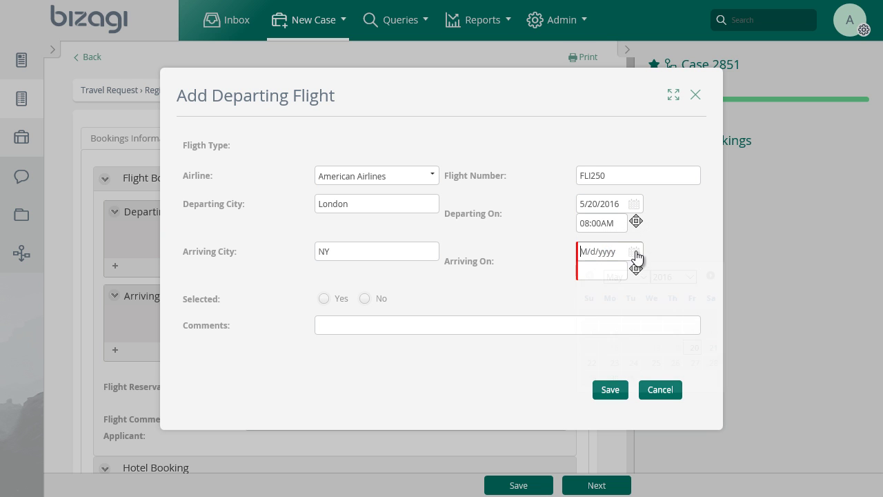
left_click(633, 251)
left_click(693, 347)
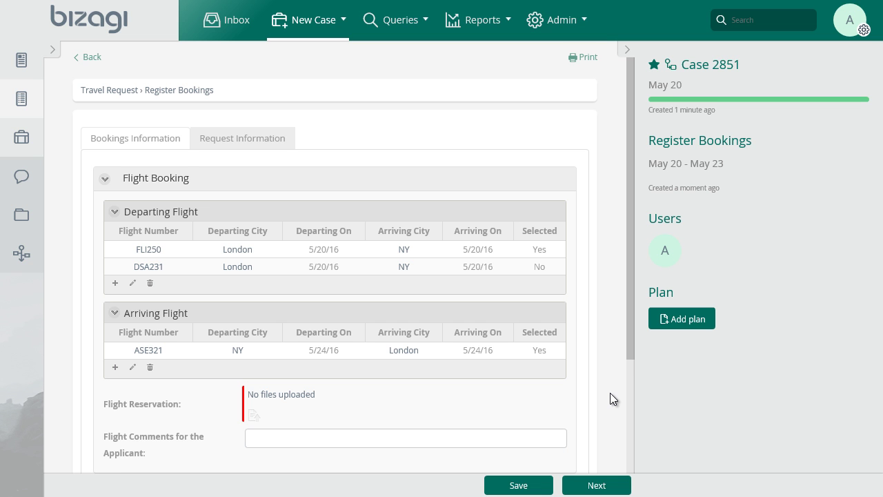
- Upload FlightReservation.pdf as the flight reservation document
scroll(610, 398, "down", 5)
left_click(253, 225)
left_click(581, 247)
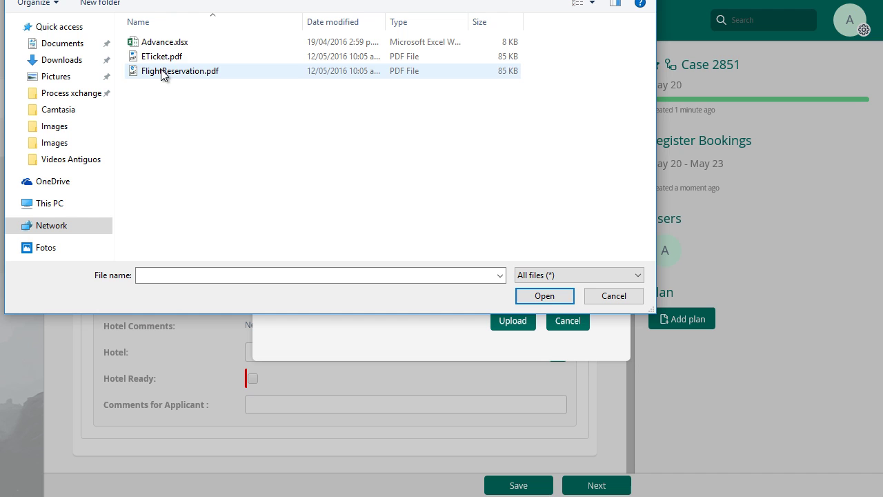
left_click(163, 72)
left_click(543, 296)
left_click(519, 323)
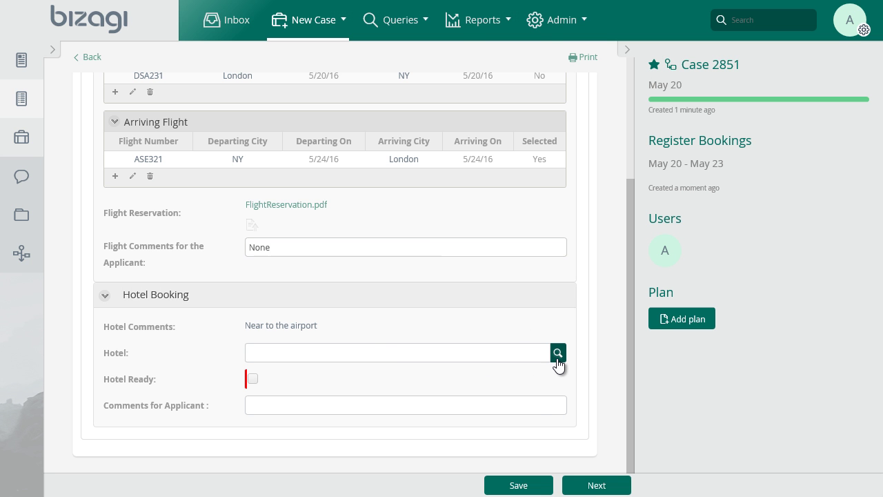
- Search for a hotel for the booking with United States of America as the country
left_click(557, 359)
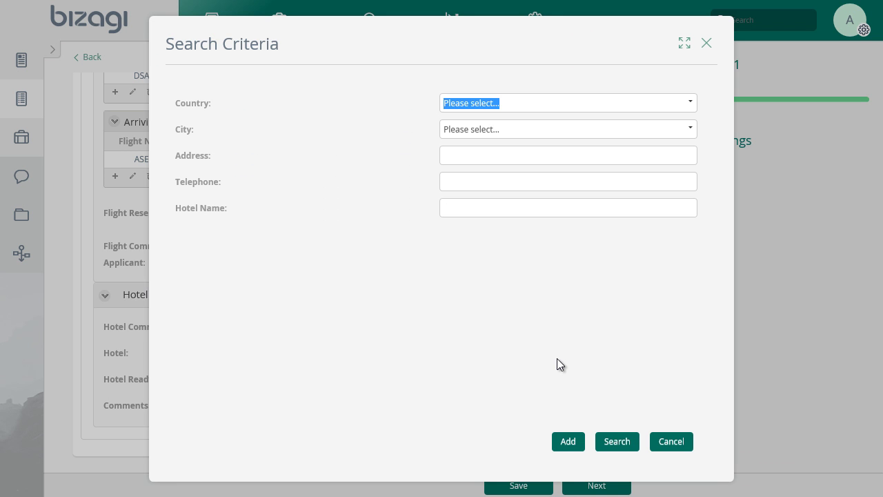
left_click(689, 107)
left_click(643, 169)
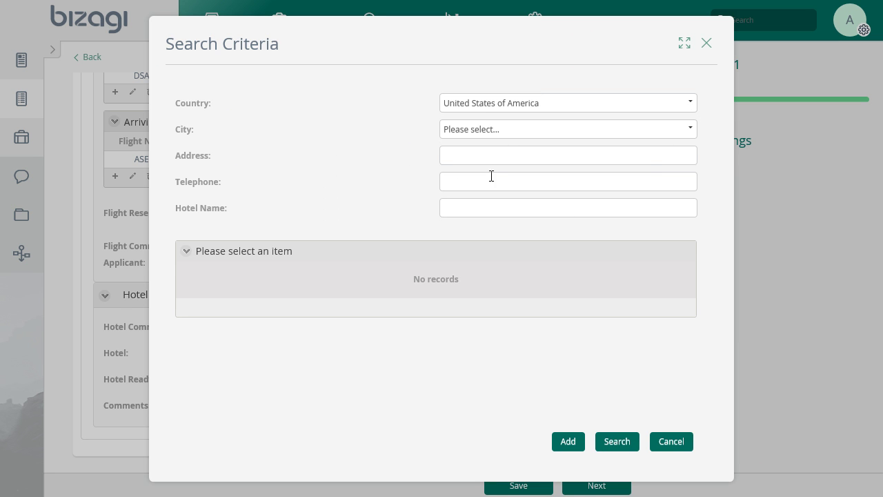
left_click(479, 208)
- Create a record for Hilton New York in New York state, United States of America, and submit the bookings
left_click(573, 443)
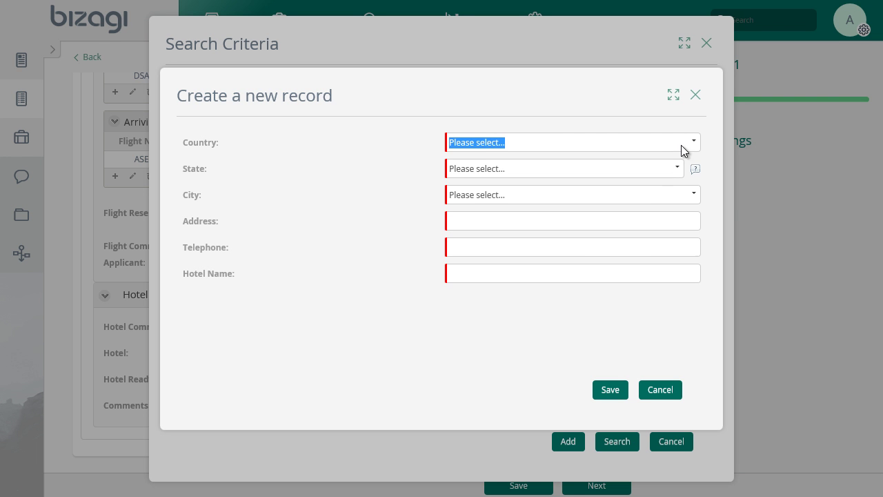
left_click(681, 144)
left_click(605, 212)
left_click(653, 172)
left_click(672, 196)
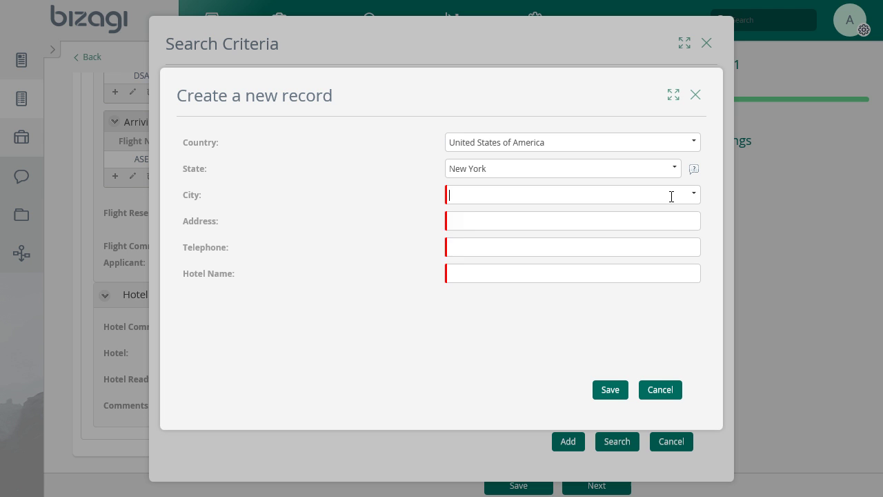
left_click(651, 236)
left_click(592, 219)
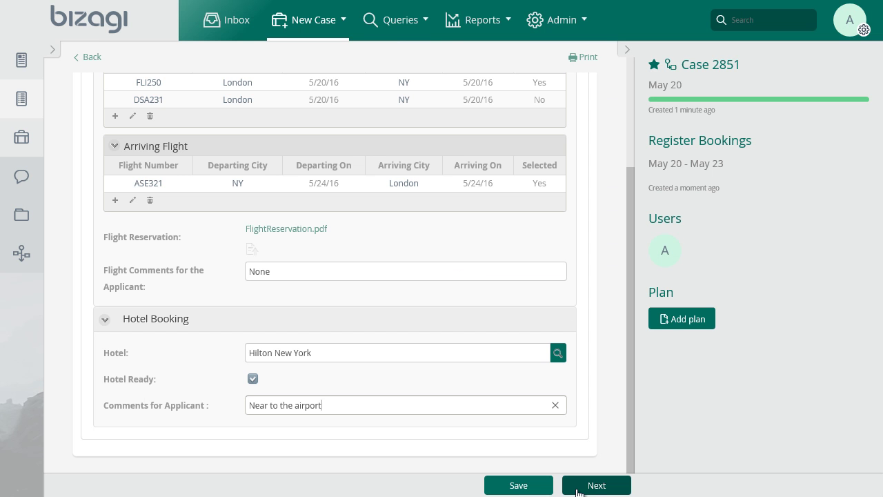
left_click(577, 490)
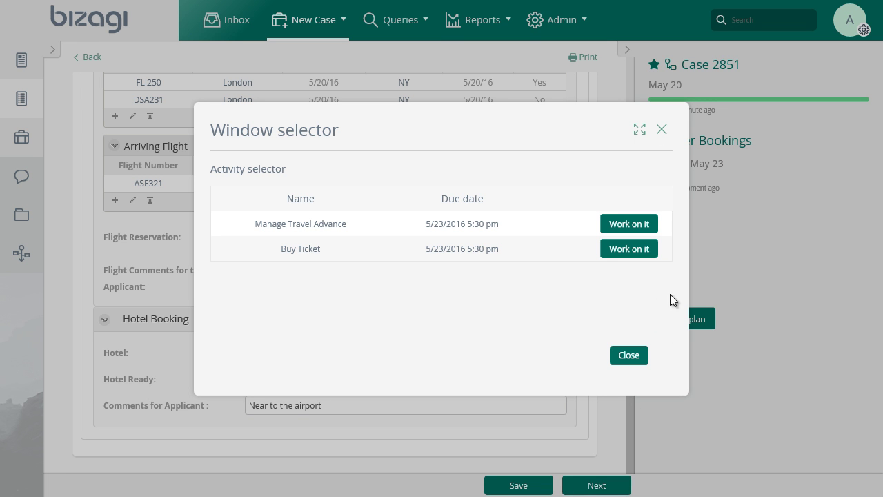
- Complete the Buy Ticket activity with ETicket.pdf uploaded as the e-ticket and the ticket marked as ready
left_click(649, 251)
scroll(600, 183, "down", 1)
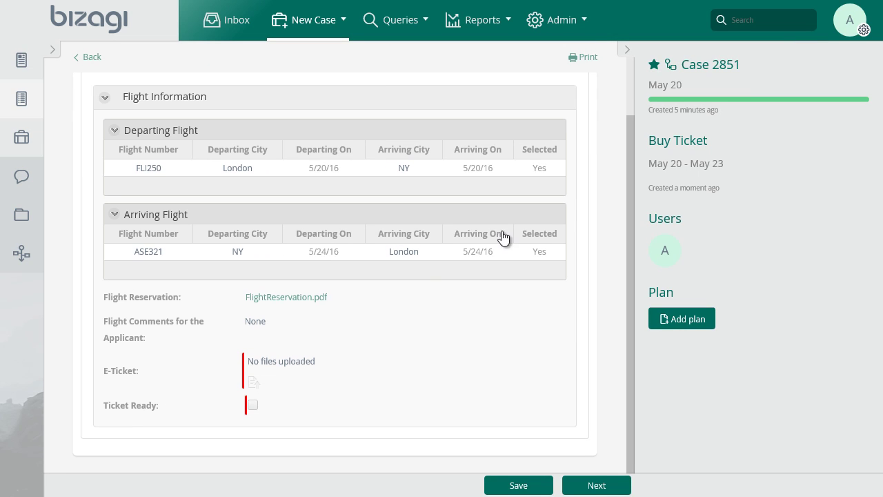
left_click(253, 382)
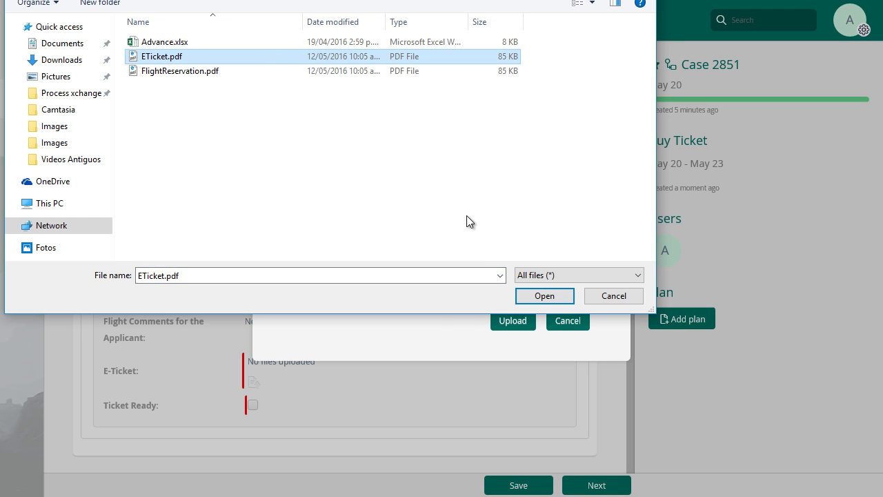
left_click(542, 296)
left_click(252, 405)
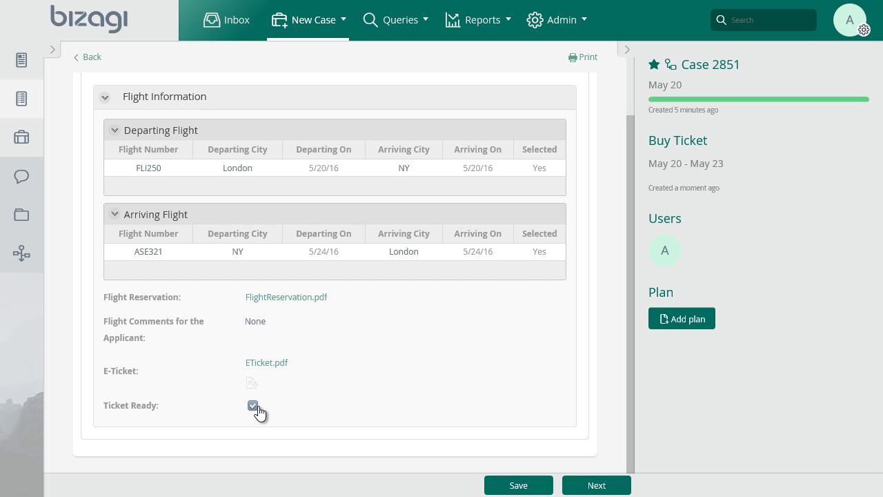
left_click(594, 487)
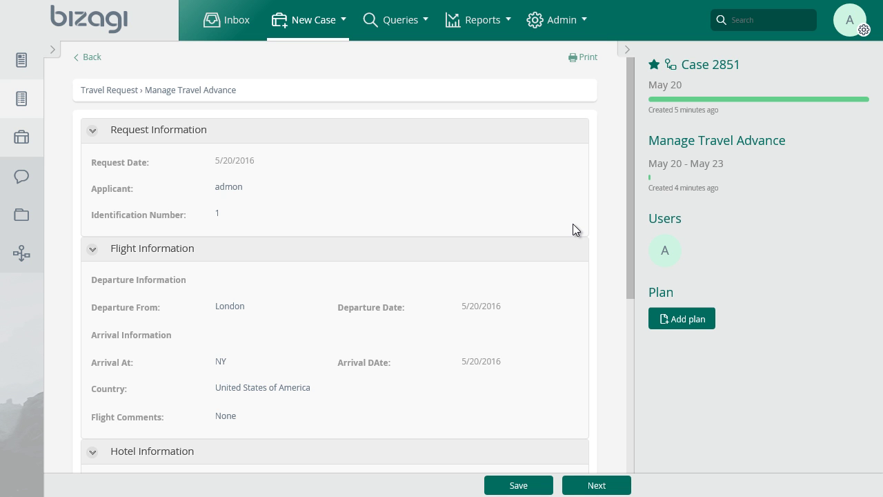
- Enter "Approved" as the comment for the applicant in Manage Travel Advance and submit the activity
scroll(571, 225, "down", 5)
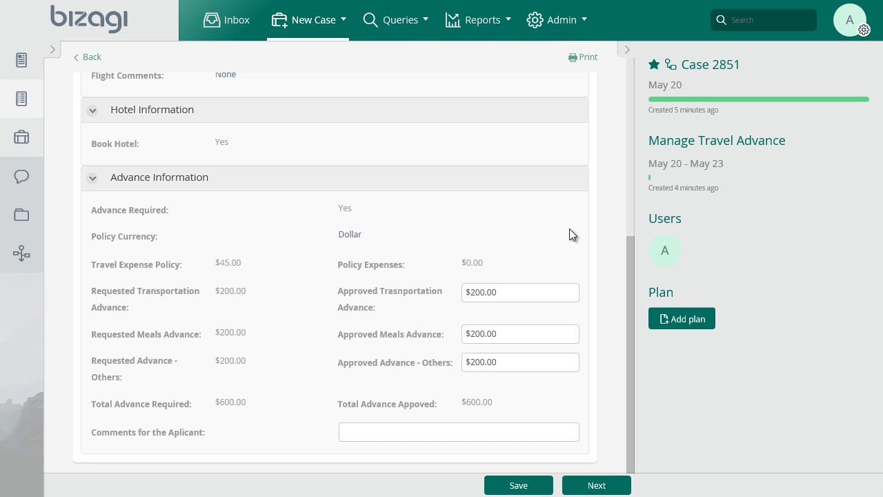
left_click(503, 427)
type("A")
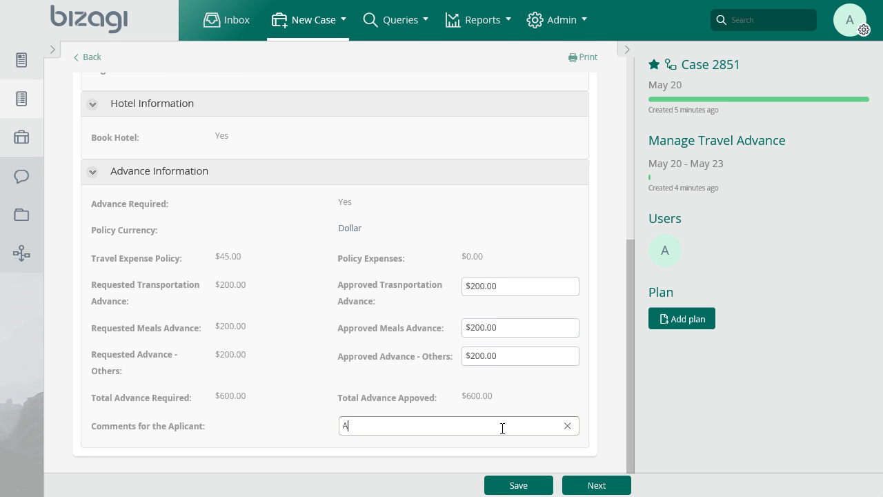
type("pproved")
left_click(578, 485)
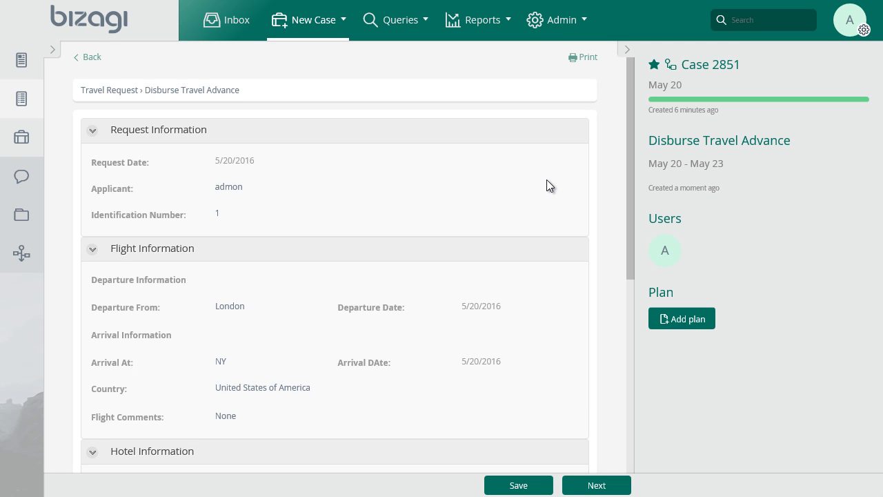
- Mark the travel advance as disbursed, upload Advance.xlsx as the disbursement record and submit the activity
scroll(546, 181, "down", 1)
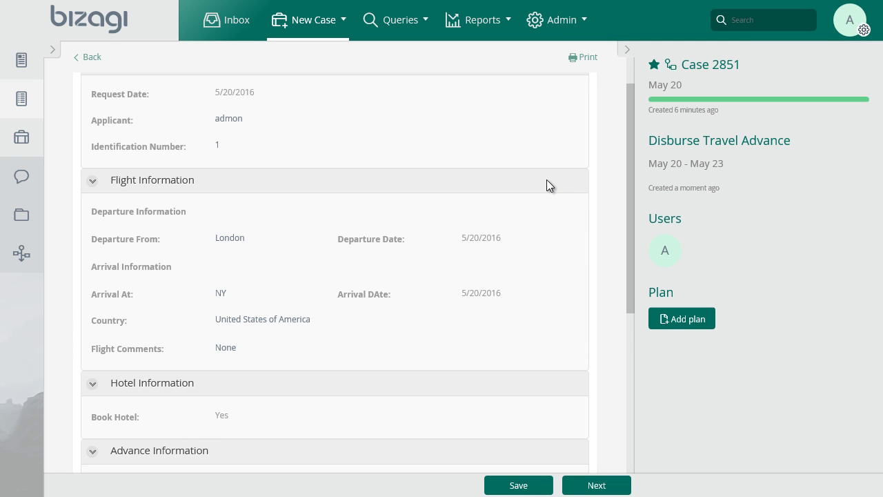
scroll(546, 180, "down", 5)
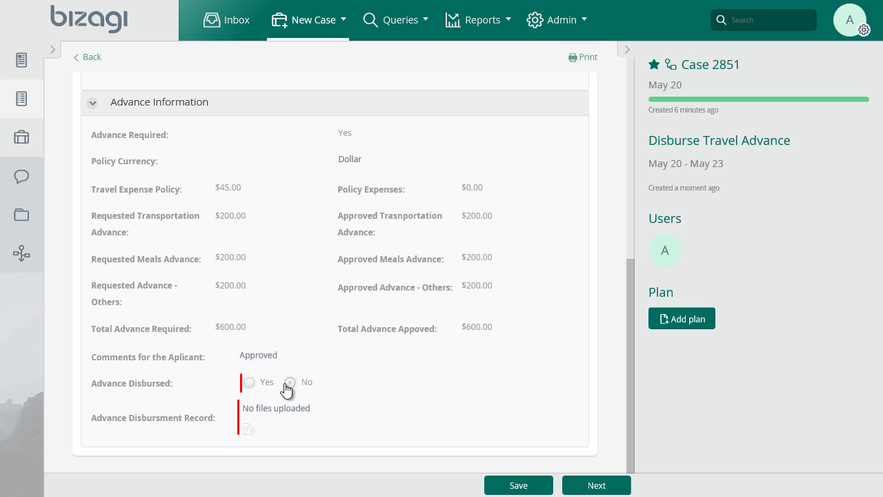
left_click(265, 384)
left_click(249, 430)
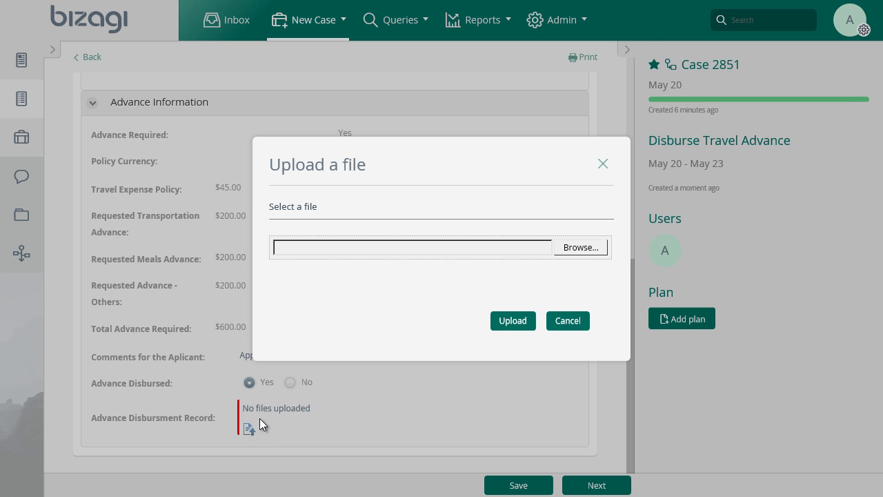
left_click(597, 248)
left_click(359, 41)
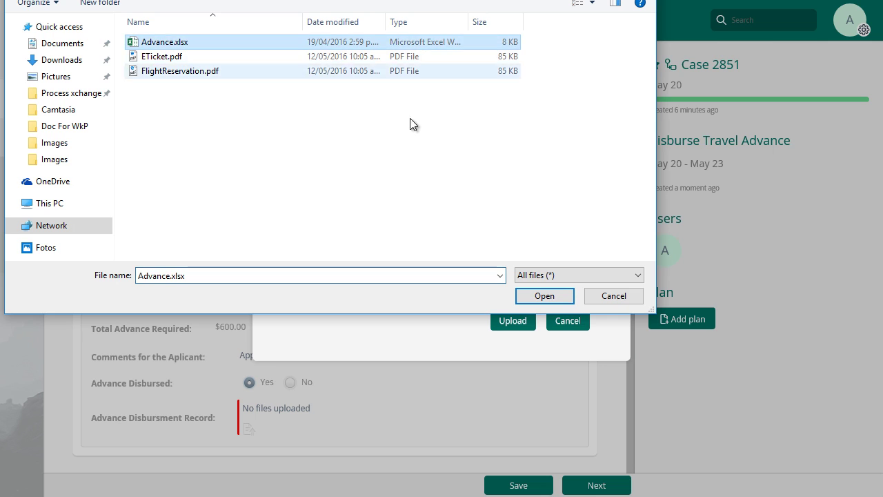
left_click(545, 295)
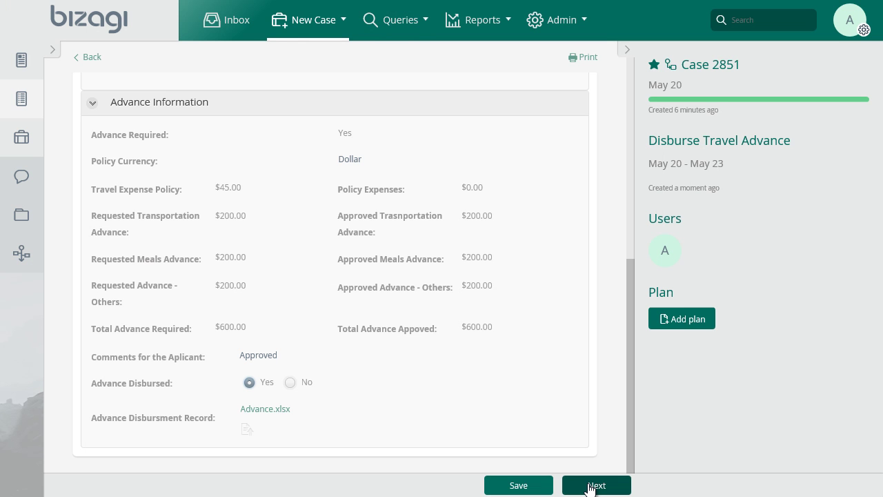
left_click(592, 487)
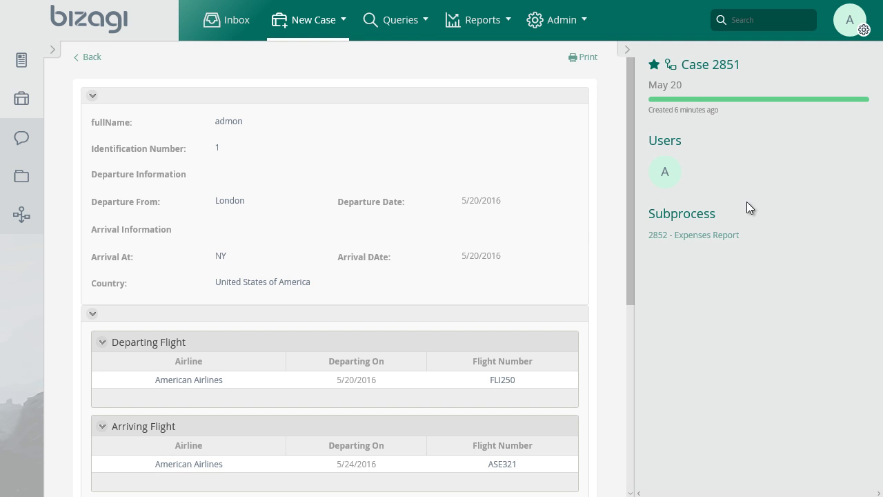
- Open the Expenses Report subprocess of the travel request at its expenses section
mouse_move(731, 245)
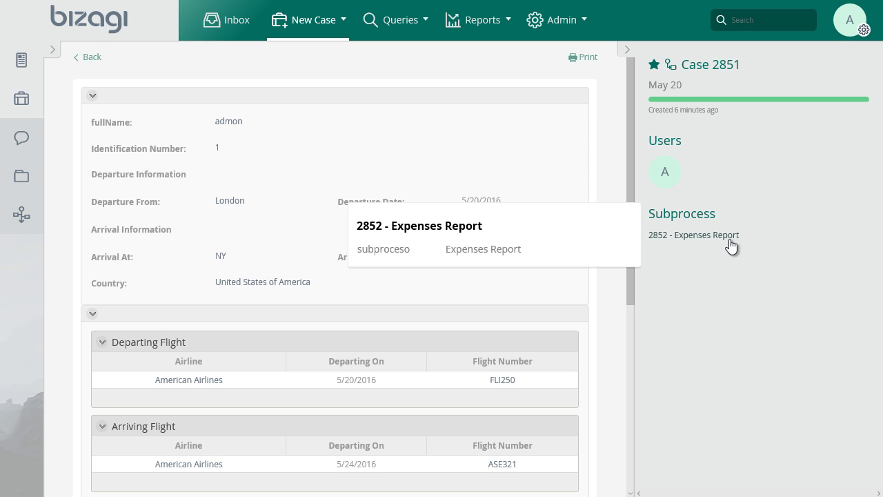
left_click(731, 235)
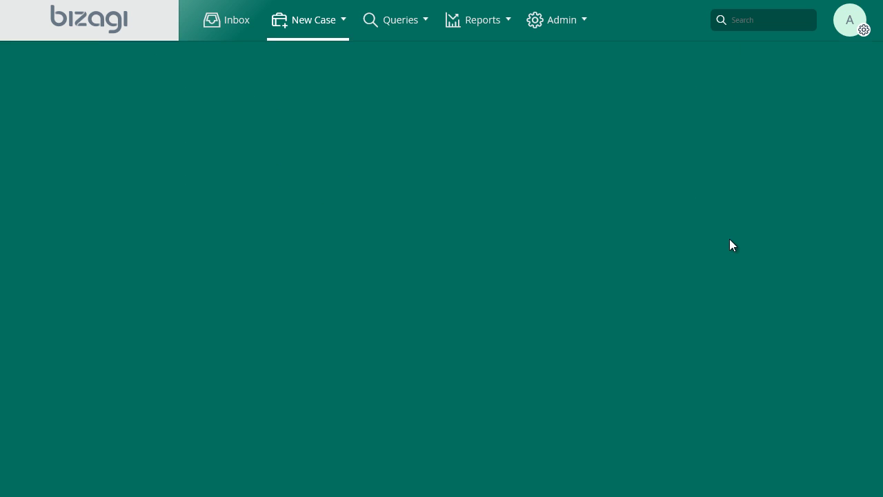
scroll(589, 273, "down", 2)
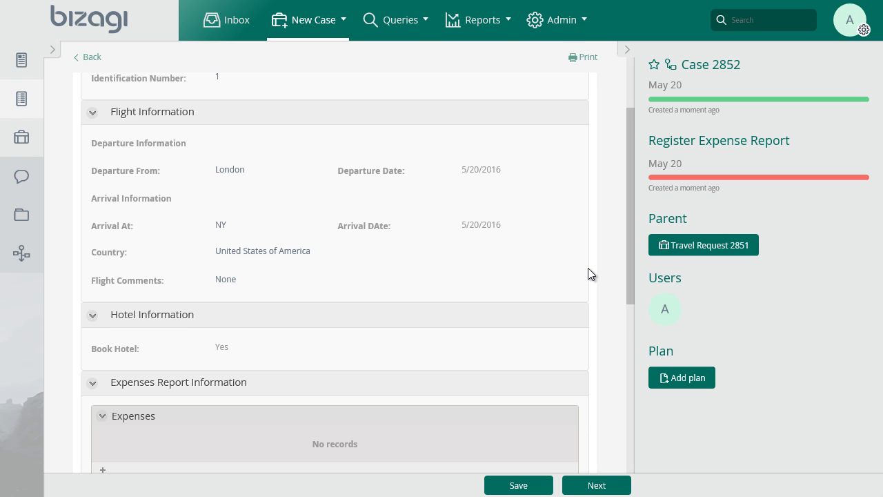
scroll(588, 269, "down", 4)
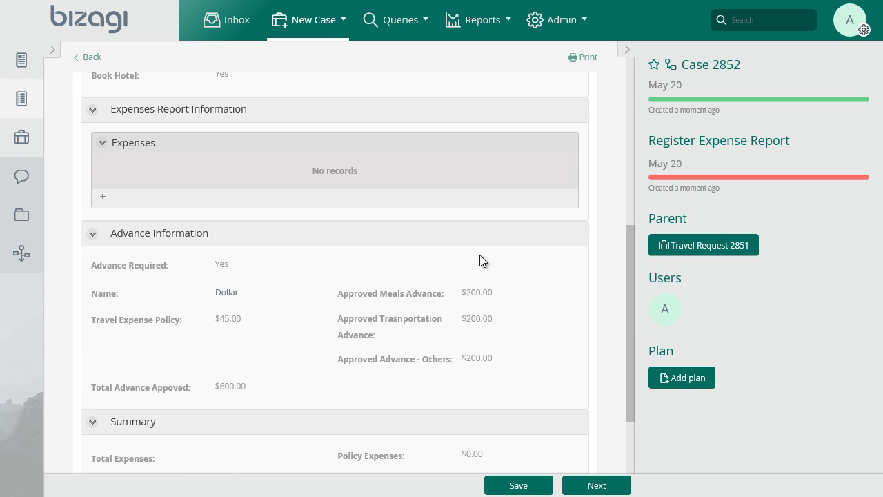
- Start a new Cash expense dated 5/20/2016 with the description "Meals Expenses"
left_click(101, 200)
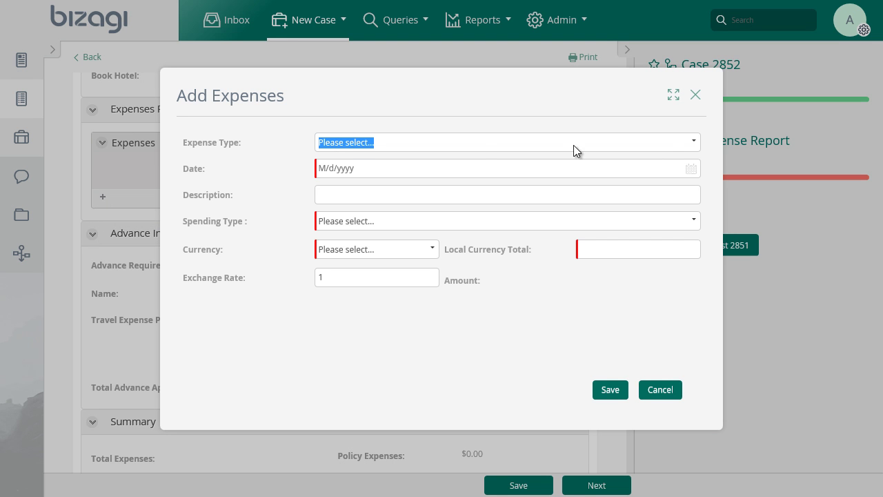
left_click(695, 146)
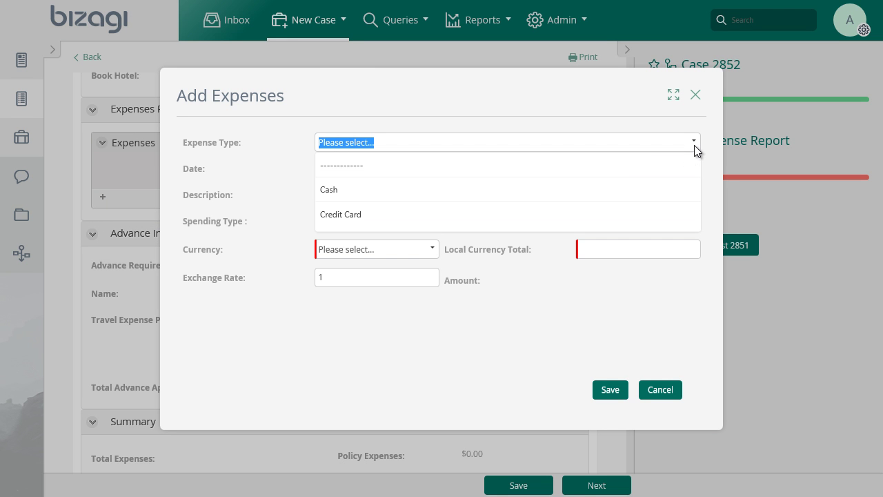
left_click(679, 184)
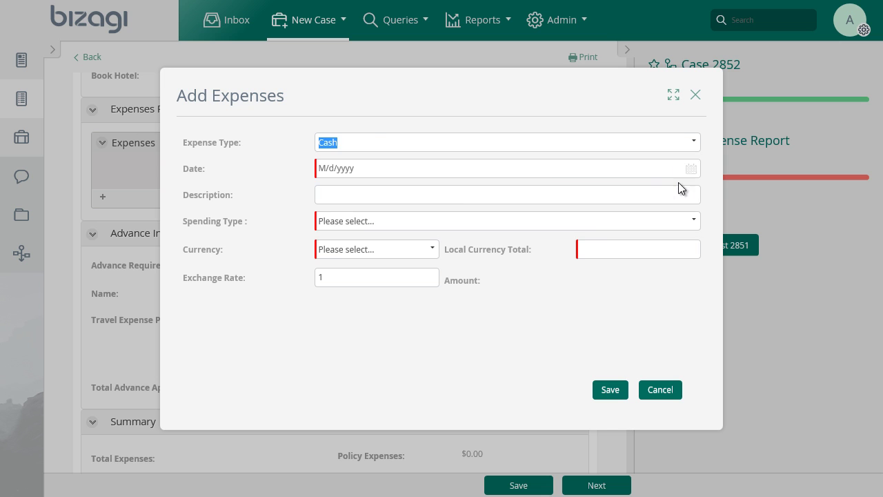
left_click(543, 172)
left_click(436, 264)
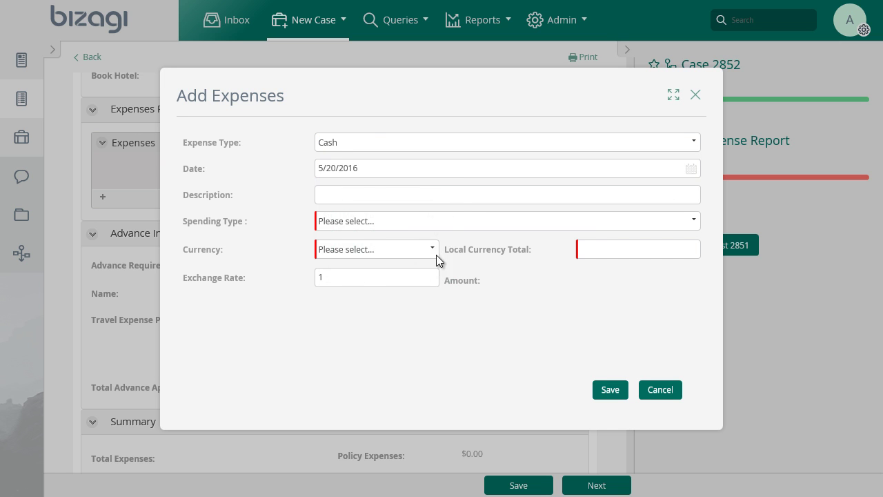
left_click(440, 196)
type("Meals Expenses")
- Set the expense's spending type to Meals, currency to Dollar and local currency total to 600, and save it
left_click(692, 220)
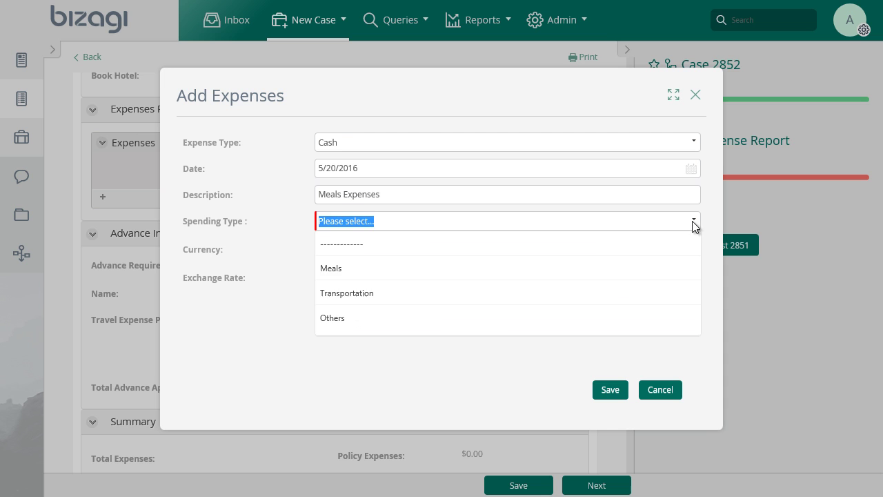
left_click(524, 263)
left_click(425, 250)
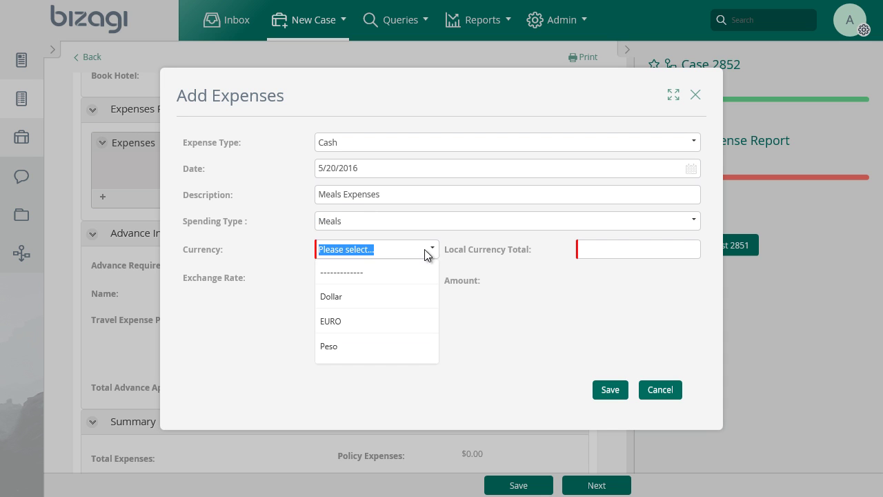
left_click(414, 294)
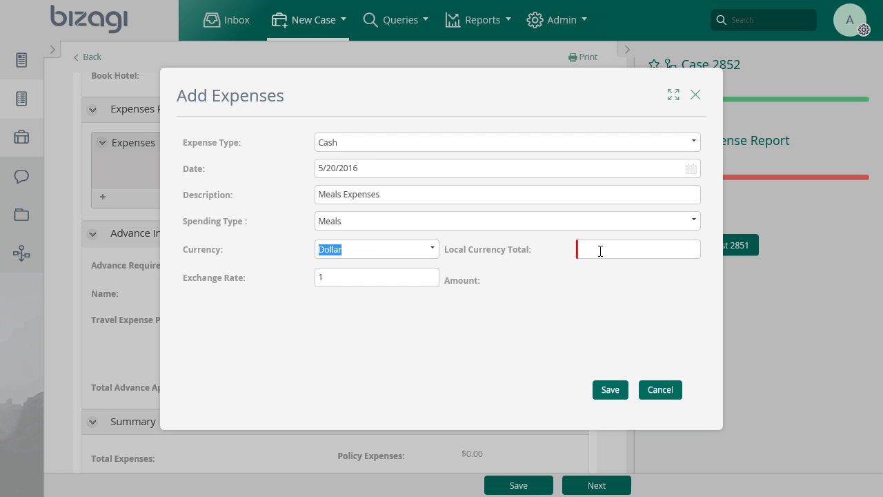
left_click(598, 249)
type("600")
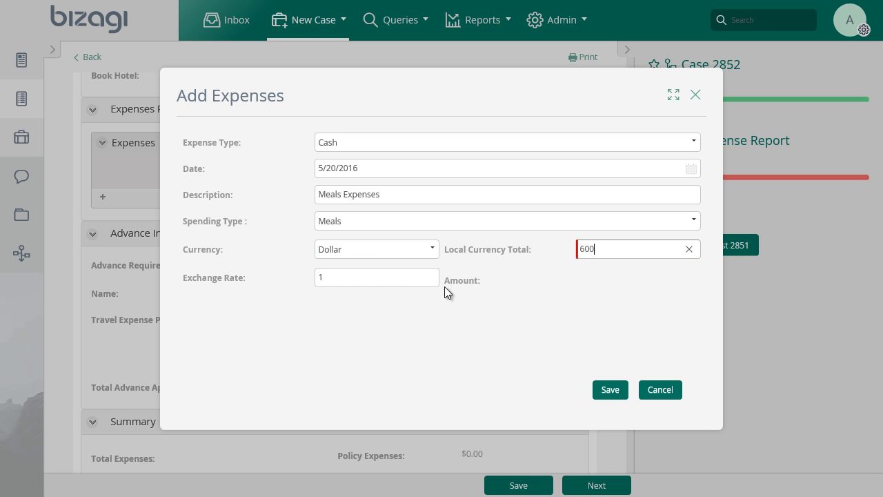
left_click(413, 285)
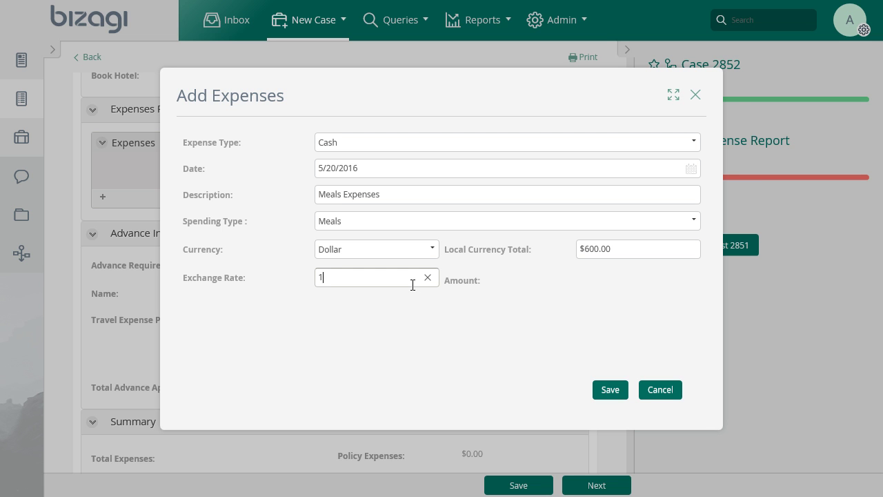
left_click(610, 390)
- Calculate the expenses in the report summary and submit the expense report
scroll(600, 365, "down", 3)
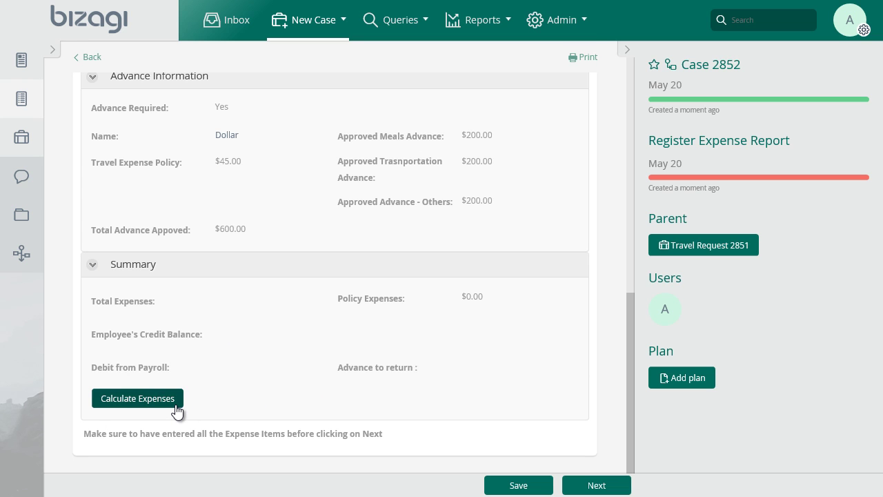
left_click(176, 408)
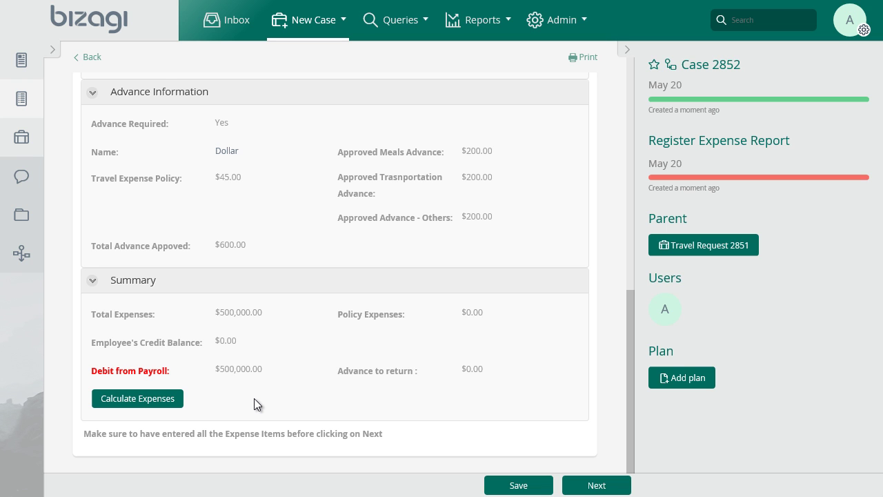
left_click(578, 484)
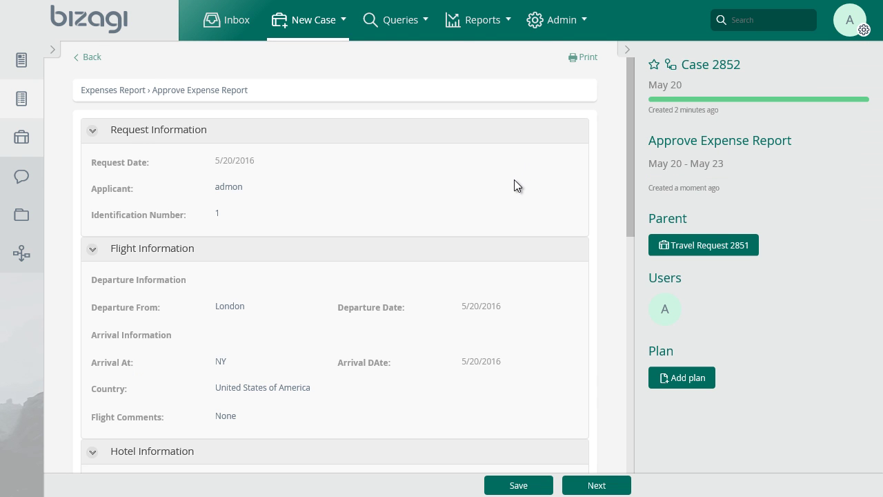
- Approve the expense report with the comment "Approved" and submit the approval
scroll(514, 180, "down", 15)
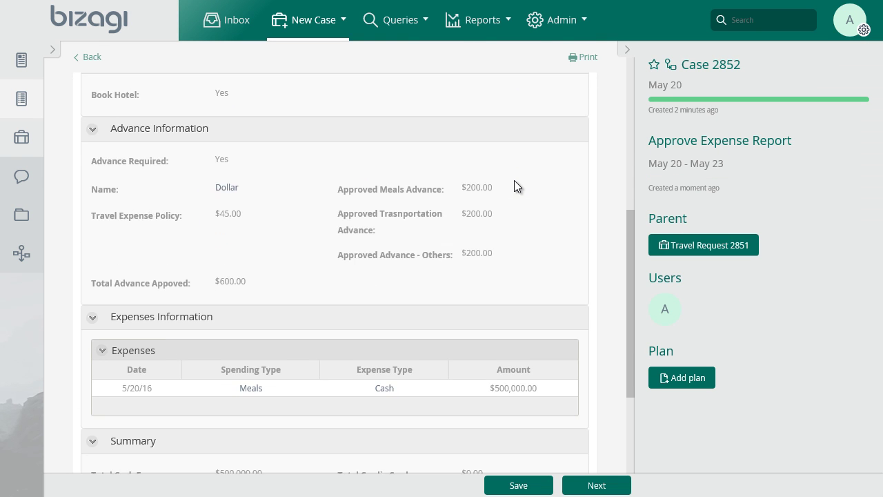
left_click(225, 399)
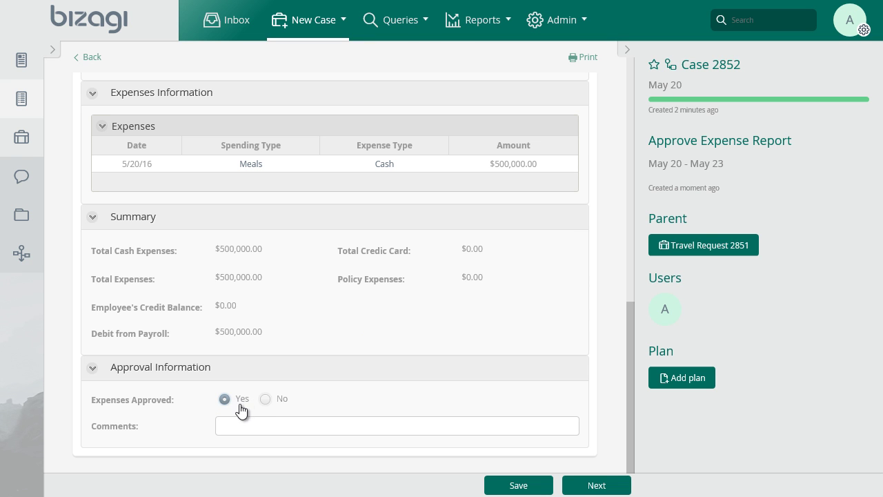
left_click(248, 426)
type("Approved")
left_click(583, 485)
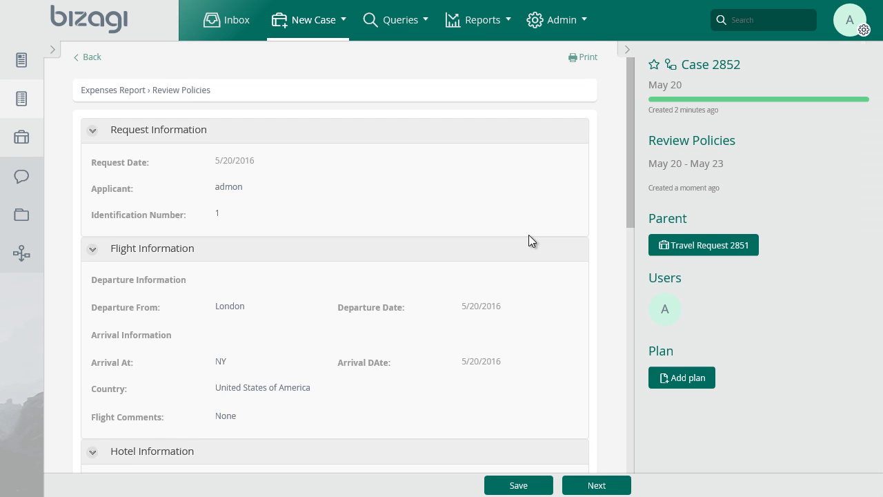
- Confirm that the policies are OK, with the policies comment "The policies are OK", and submit the review
scroll(530, 239, "down", 4)
scroll(528, 235, "down", 3)
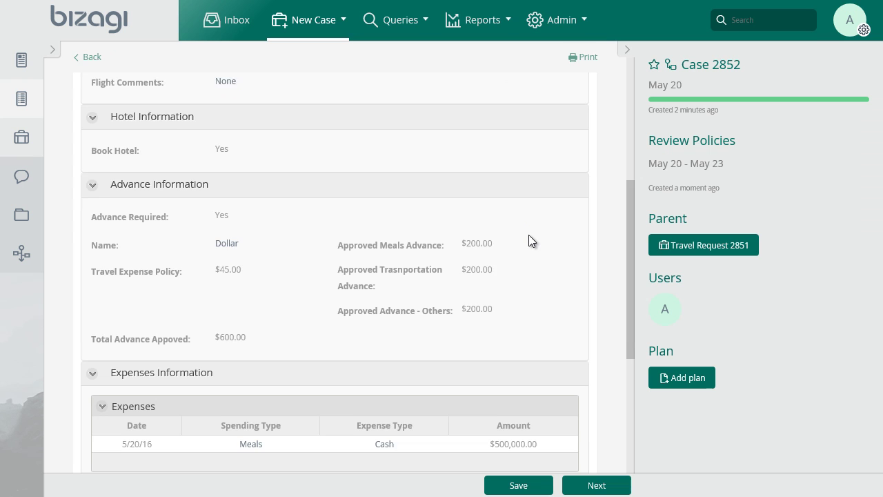
scroll(529, 235, "down", 3)
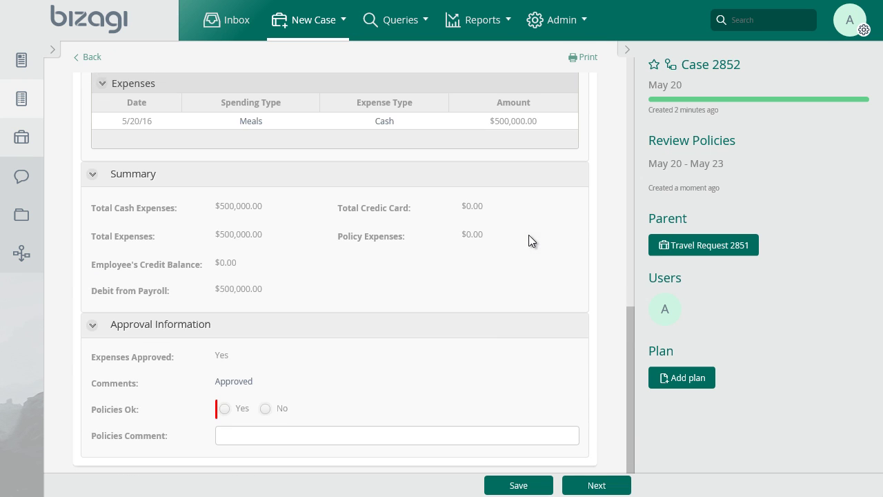
left_click(242, 407)
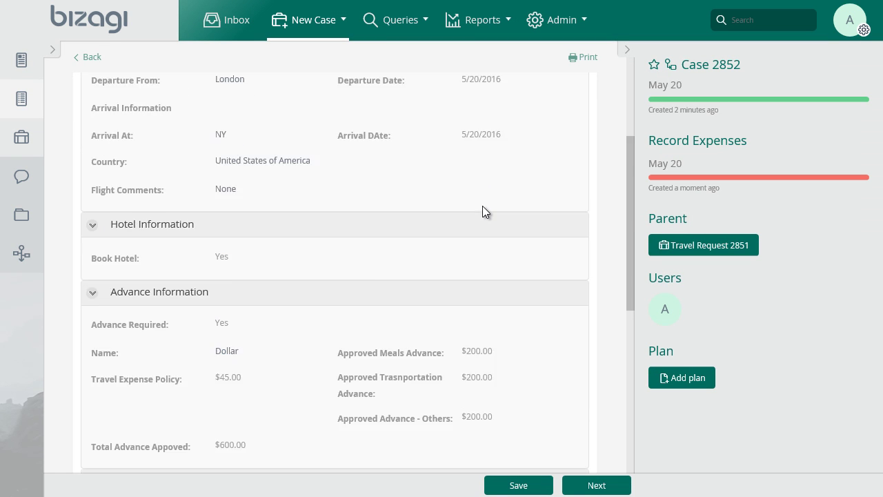
- Mark the expenses as recorded and submit the Record Expenses activity
scroll(484, 206, "down", 3)
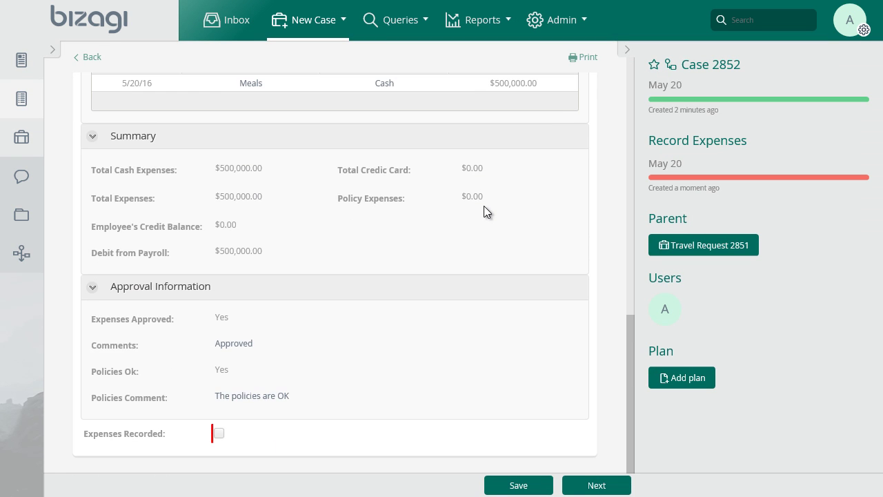
left_click(226, 436)
left_click(578, 487)
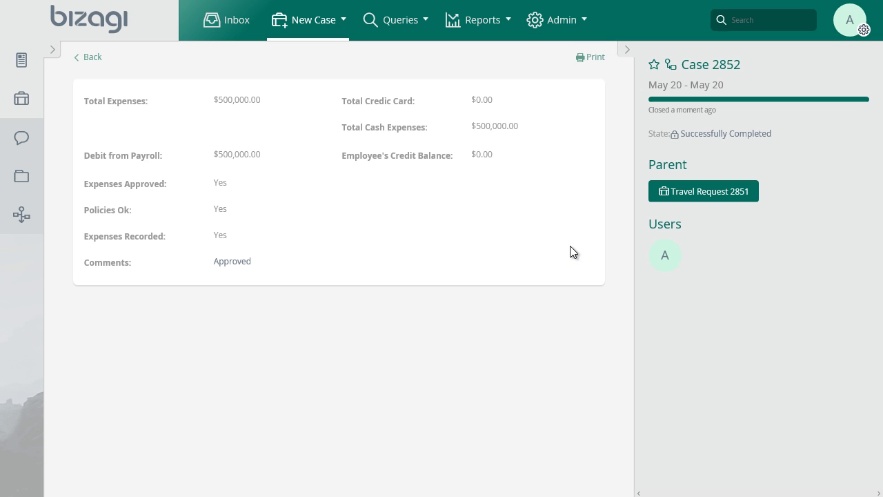